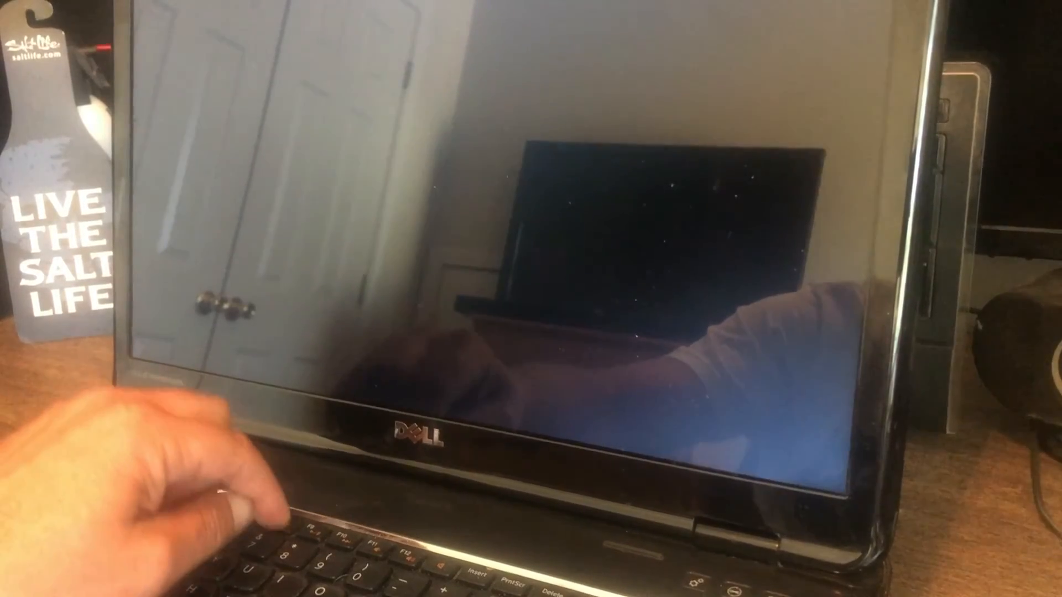
Step: Bring up Advanced Boot Options with F8 and start Safe Mode with Networking
key(F8)
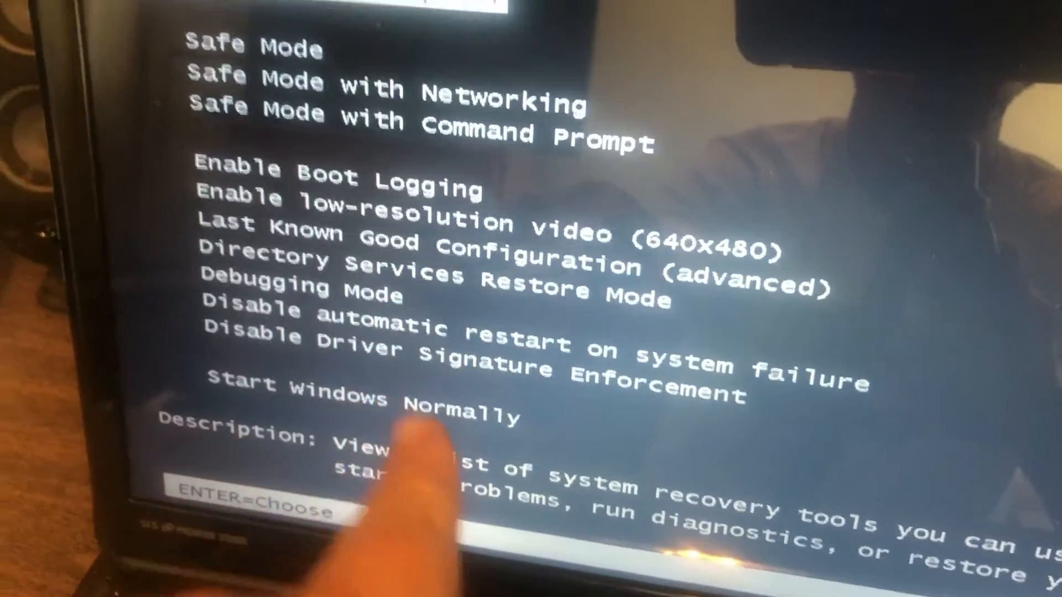
key(Down)
key(Down)
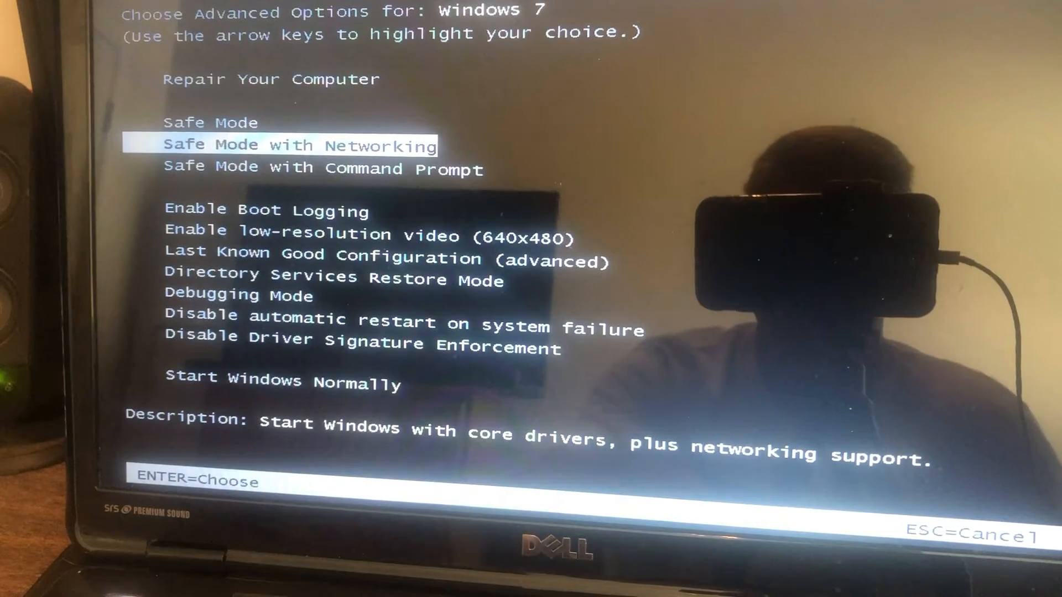
key(Return)
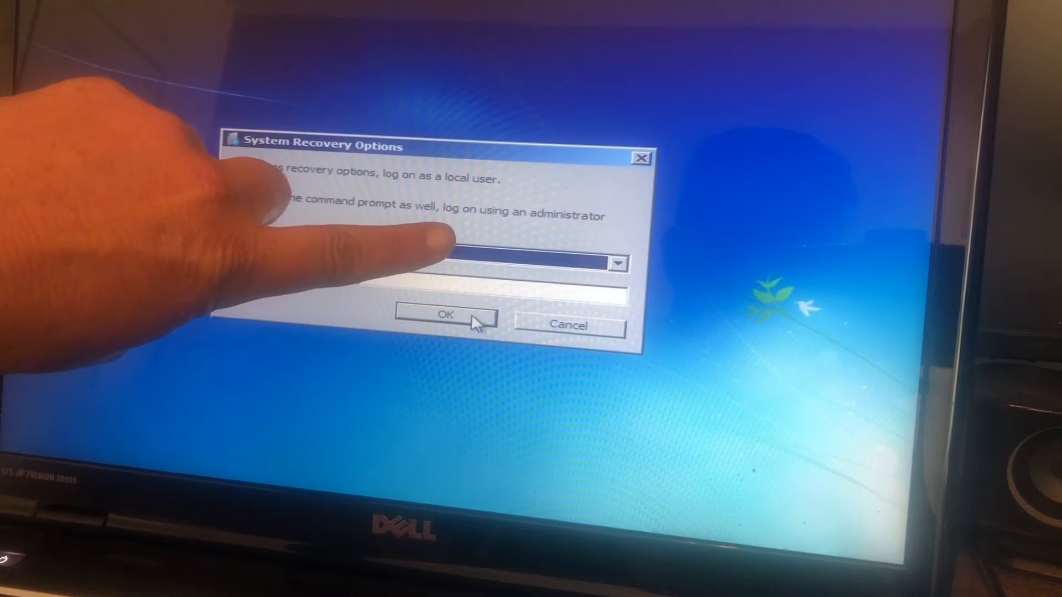
Step: Log on as the local user and run Startup Repair twice, which finds no problems
click(471, 314)
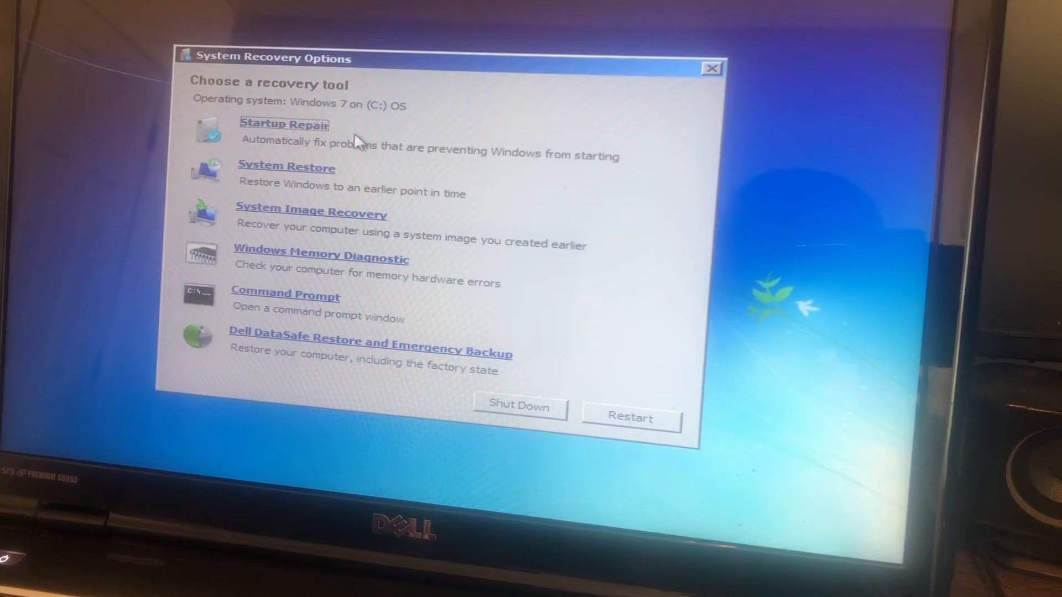
click(392, 146)
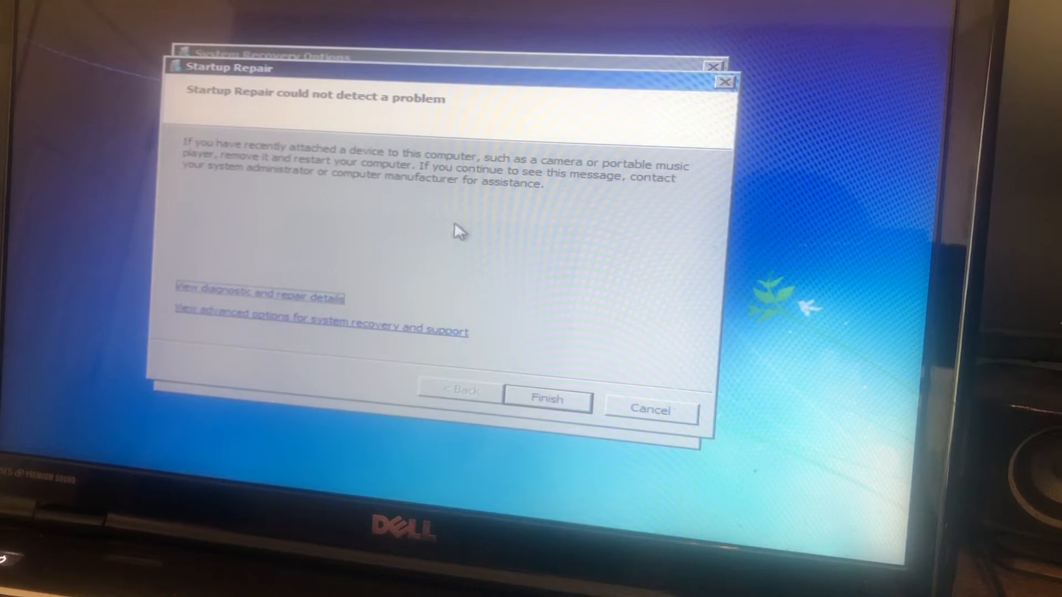
click(547, 399)
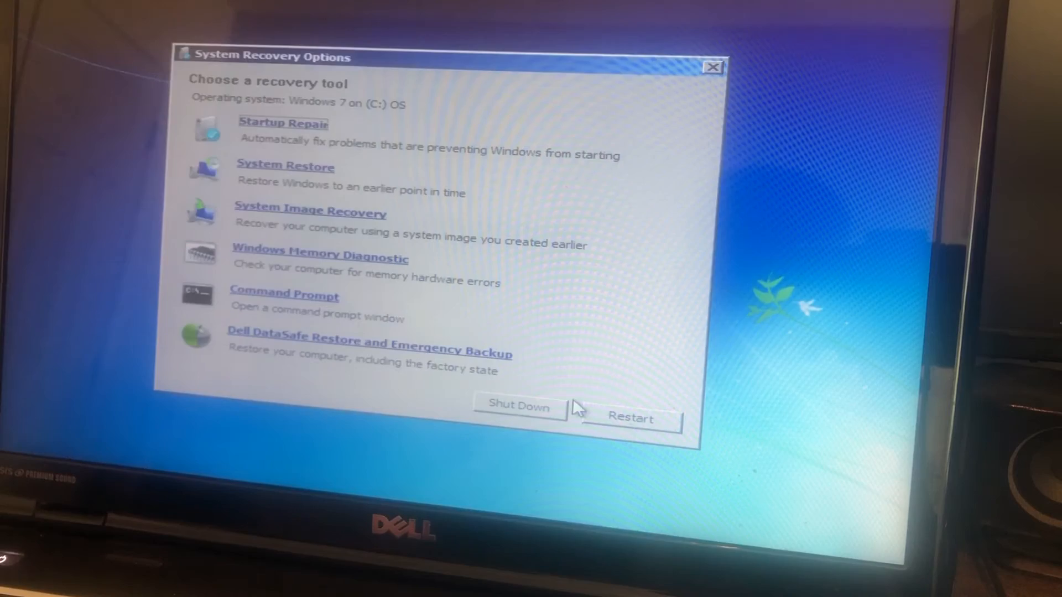
click(307, 128)
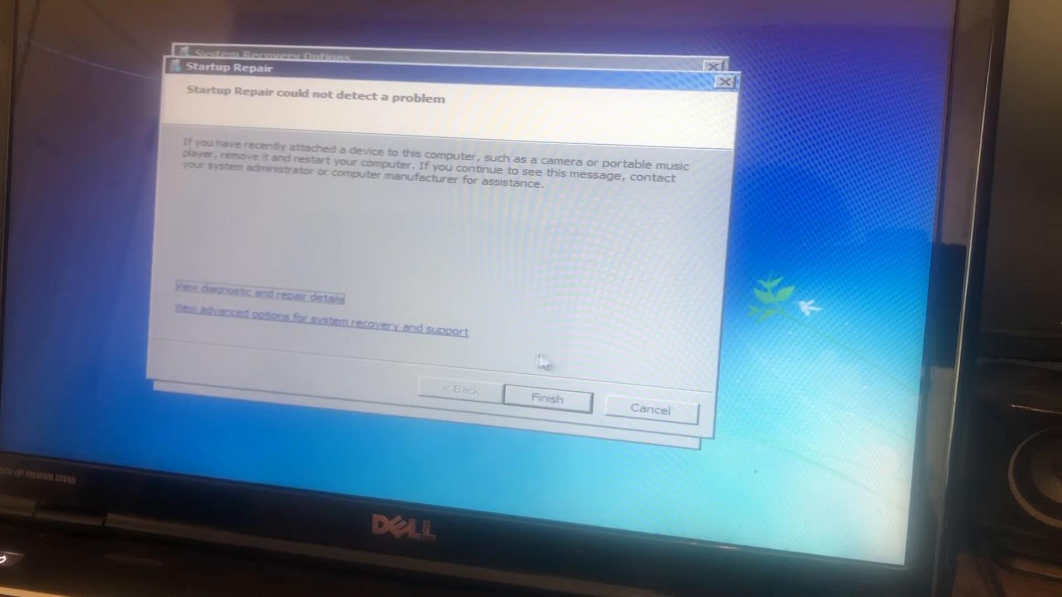
click(575, 402)
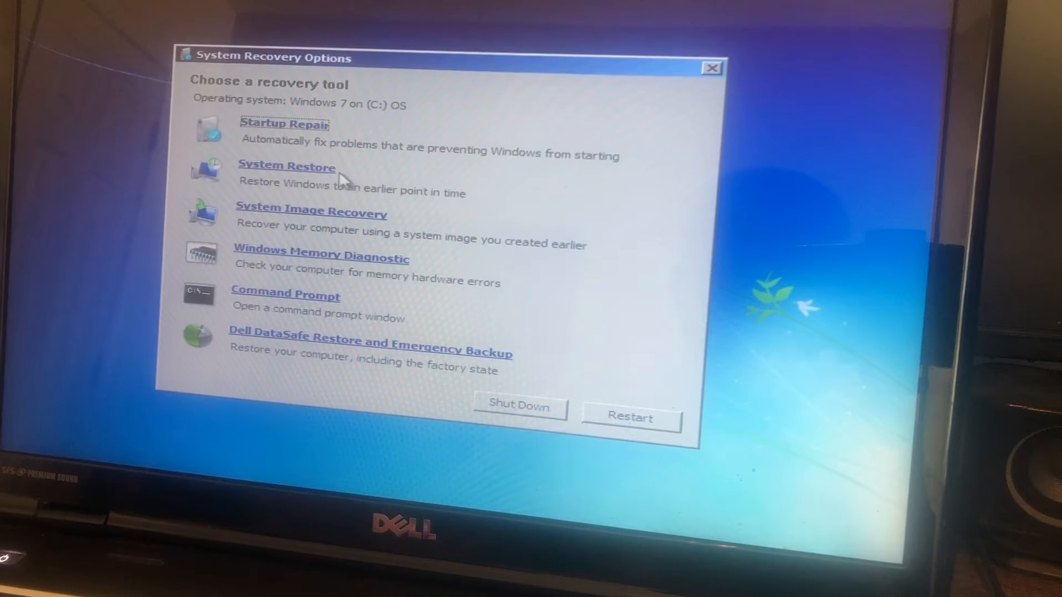
Step: Try System Restore, which has no restore points, and cancel it
click(324, 176)
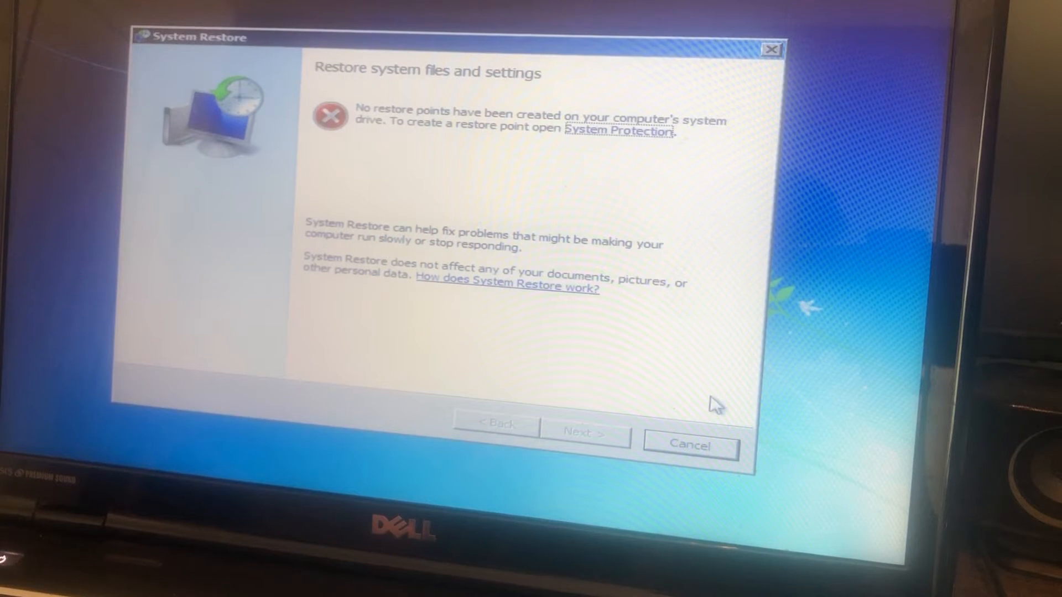
click(707, 447)
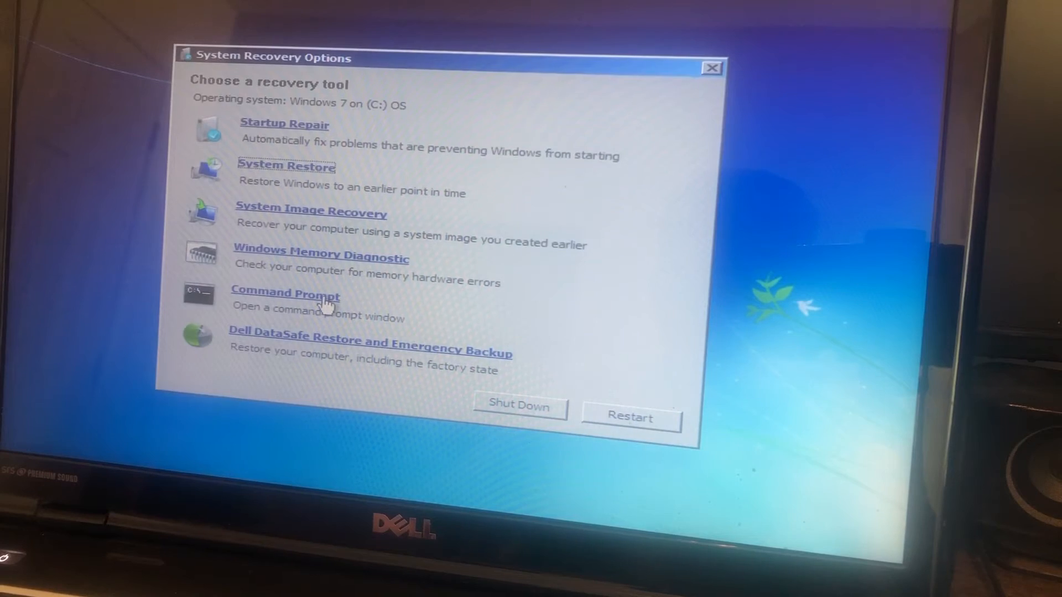
Step: Launch Command Prompt, switch to C: and list its top-level folders with dir
click(326, 306)
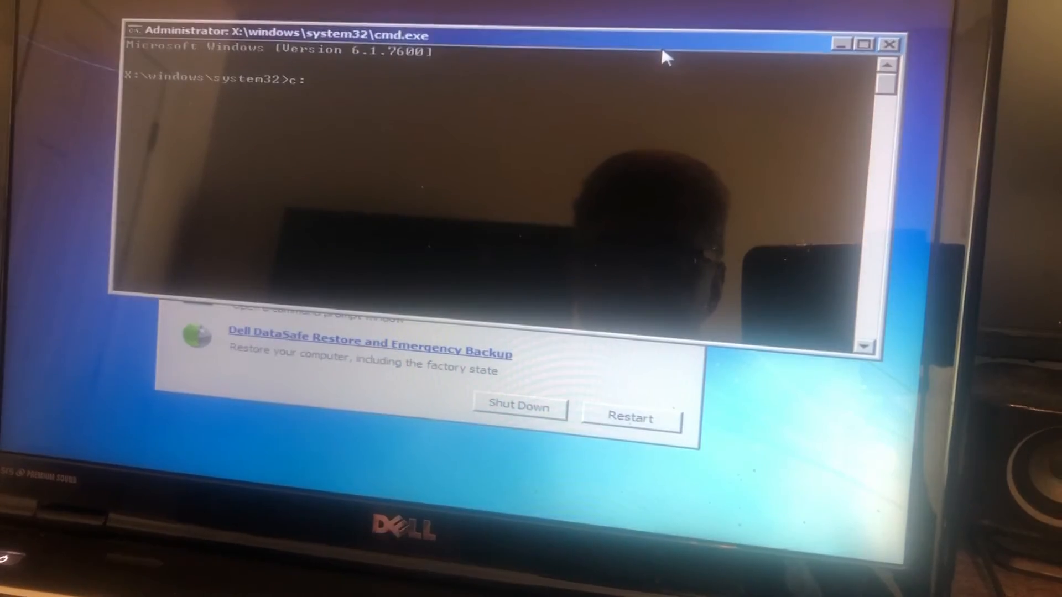
text(c:)
key(Return)
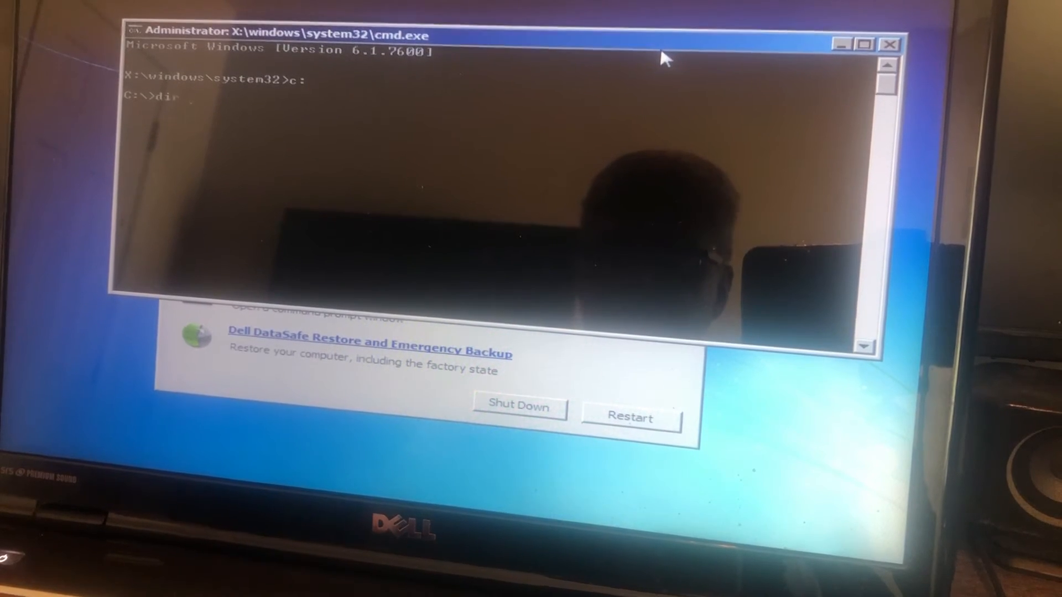
text(dir)
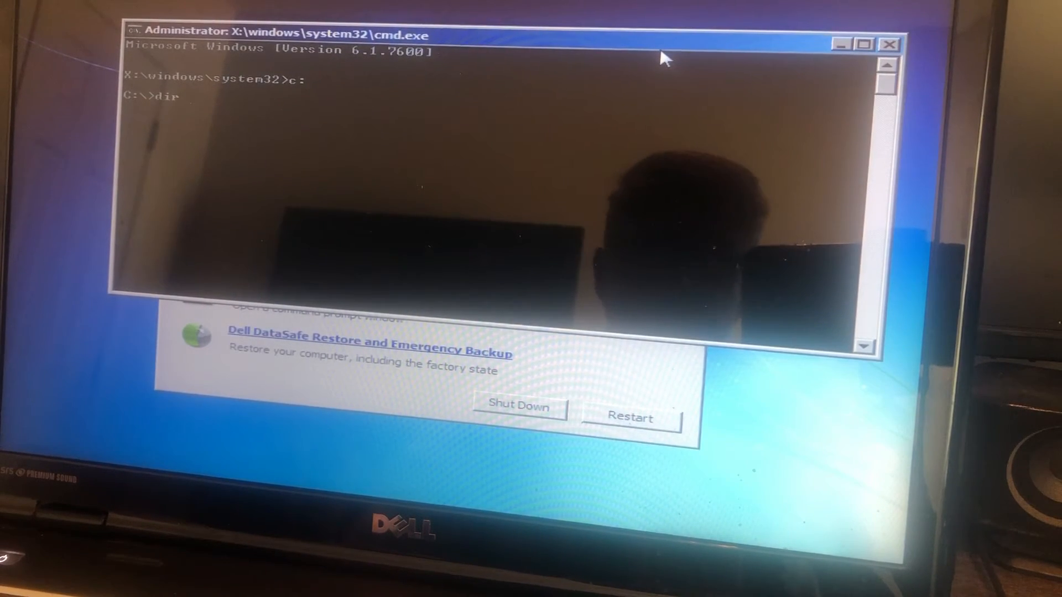
key(Return)
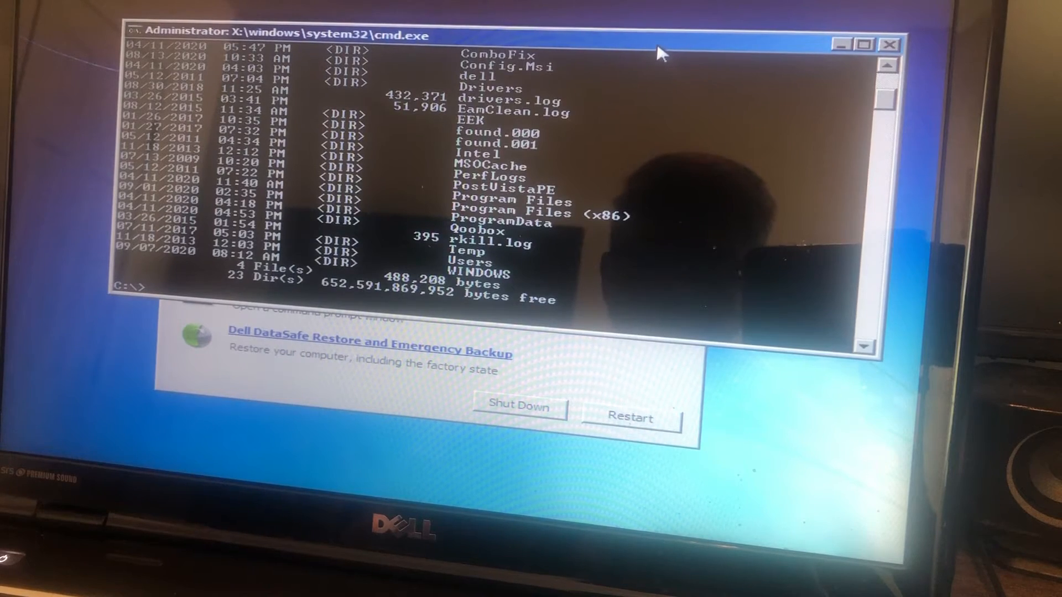
drag(886, 100, 887, 103)
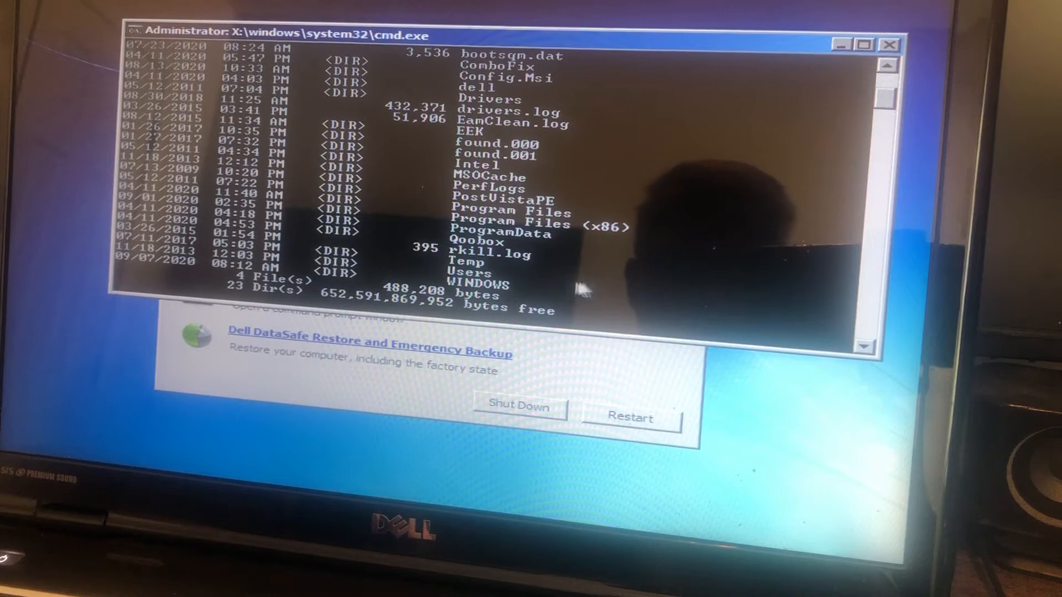
scroll(634, 291, down, 1)
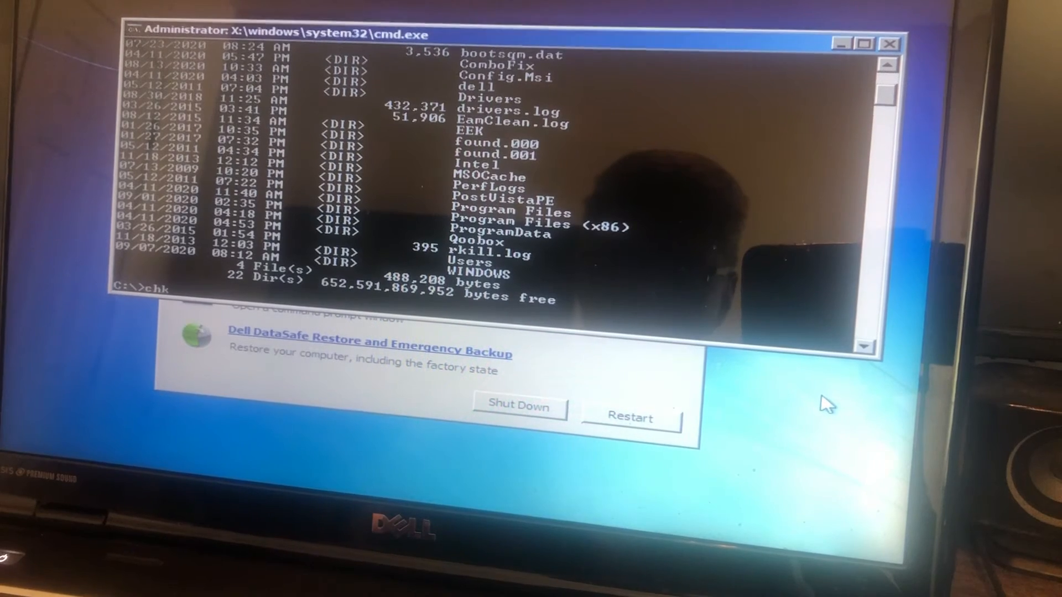
text(chk)
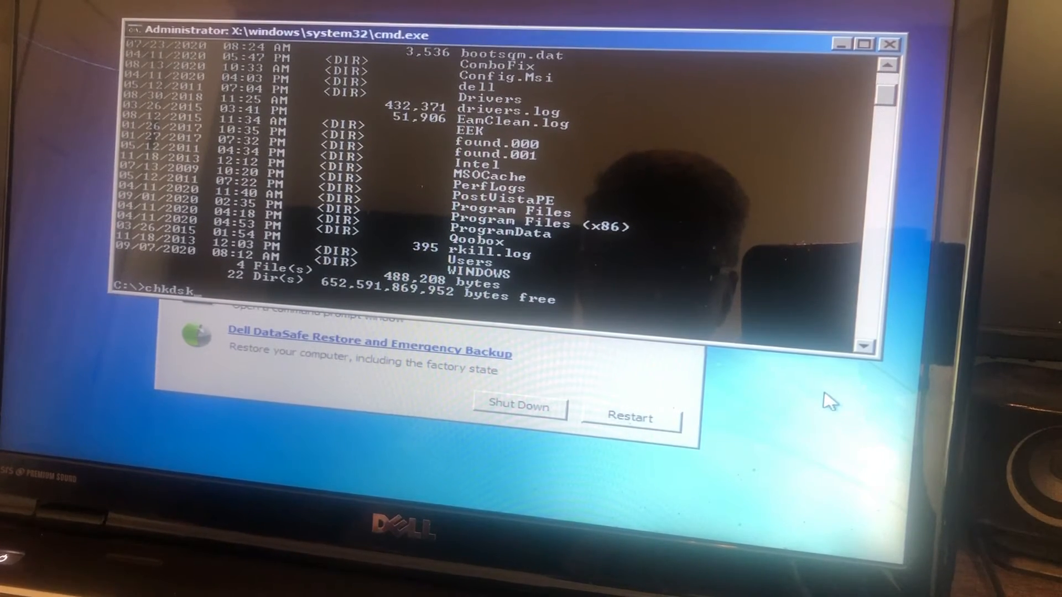
text( /?)
Step: View chkdsk /? help, then run chkdsk /f on C:, which asks to force a dismount
key(Return)
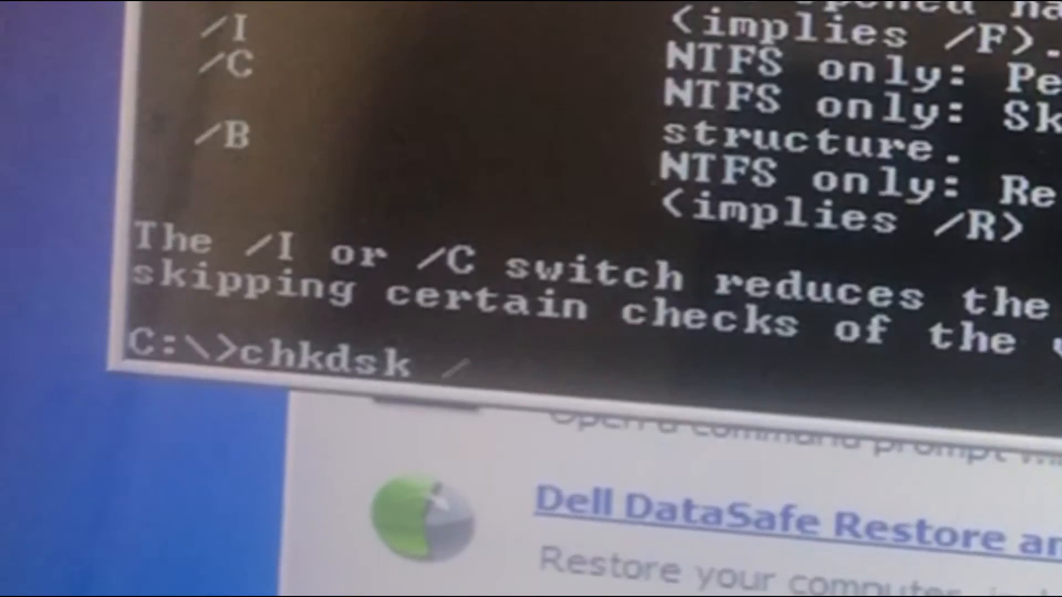
text(/f)
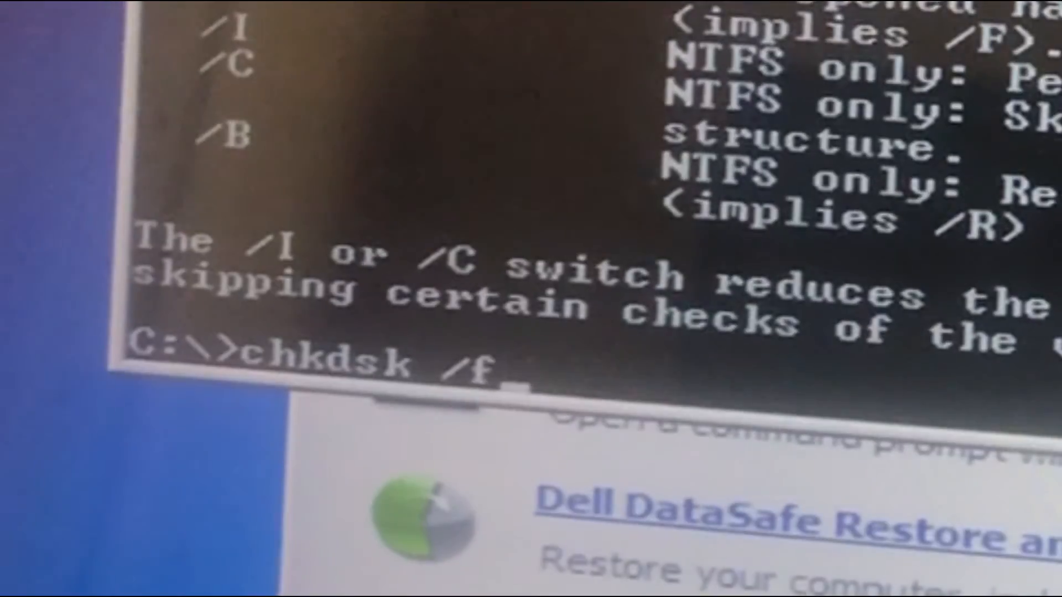
key(Return)
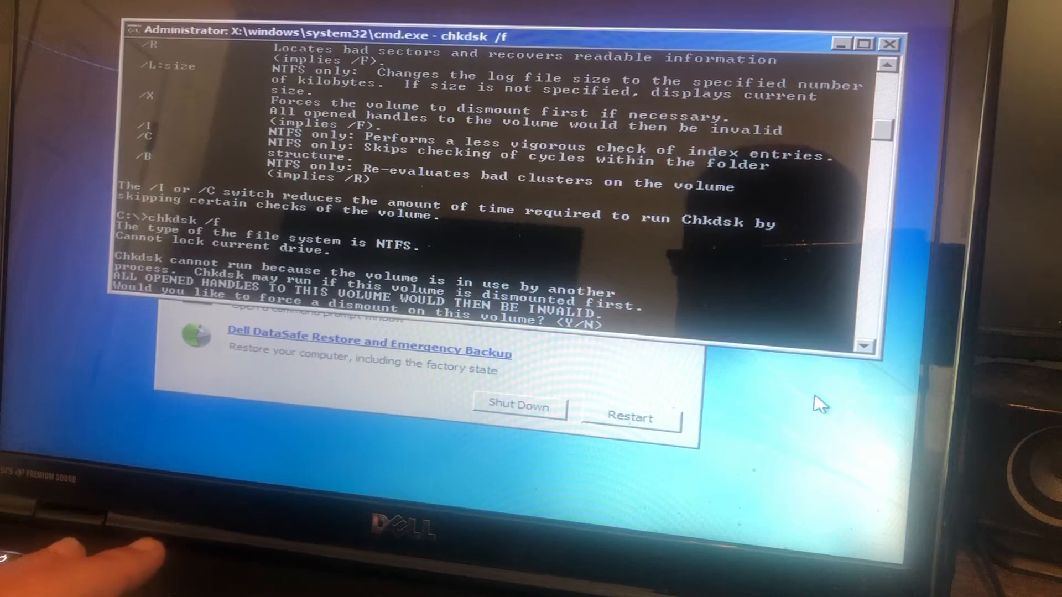
text(y)
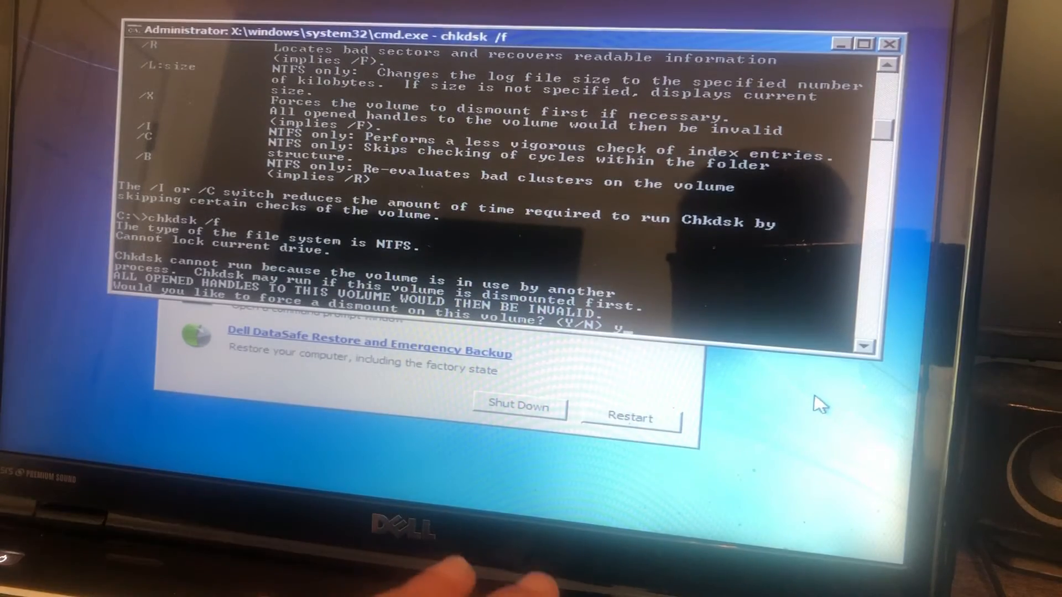
Step: Confirm the forced dismount so chkdsk verifies the files on C:
key(Return)
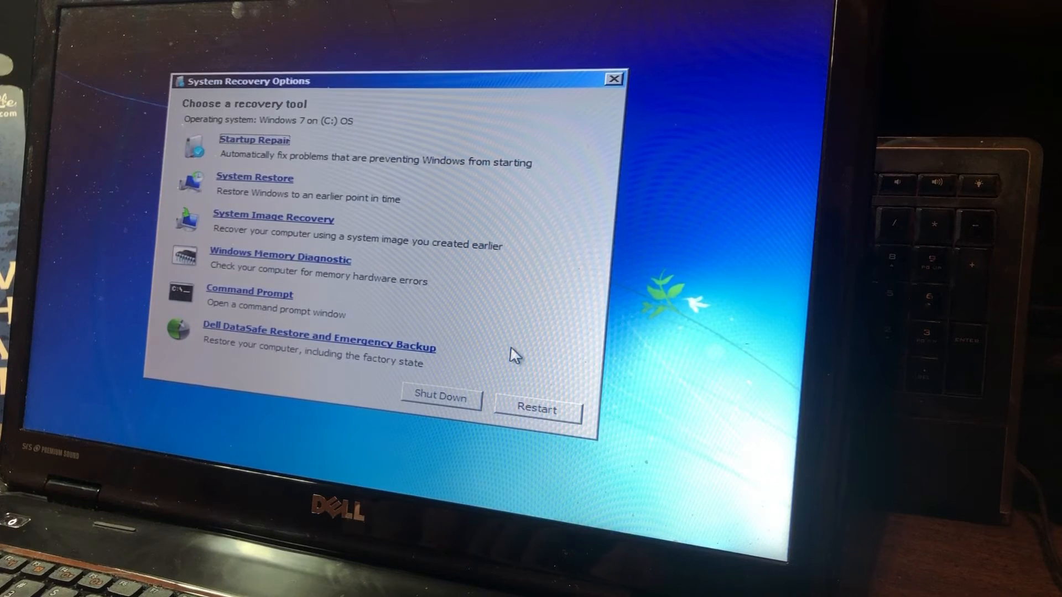
Step: Launch Dell DataSafe Restore and Emergency Backup to restore from the system backup
click(325, 347)
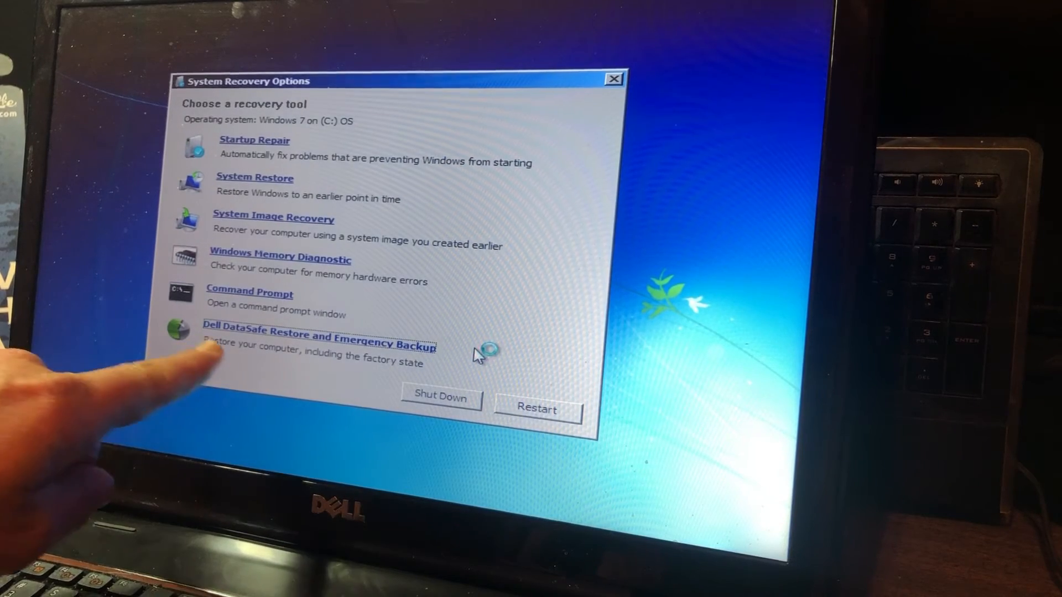